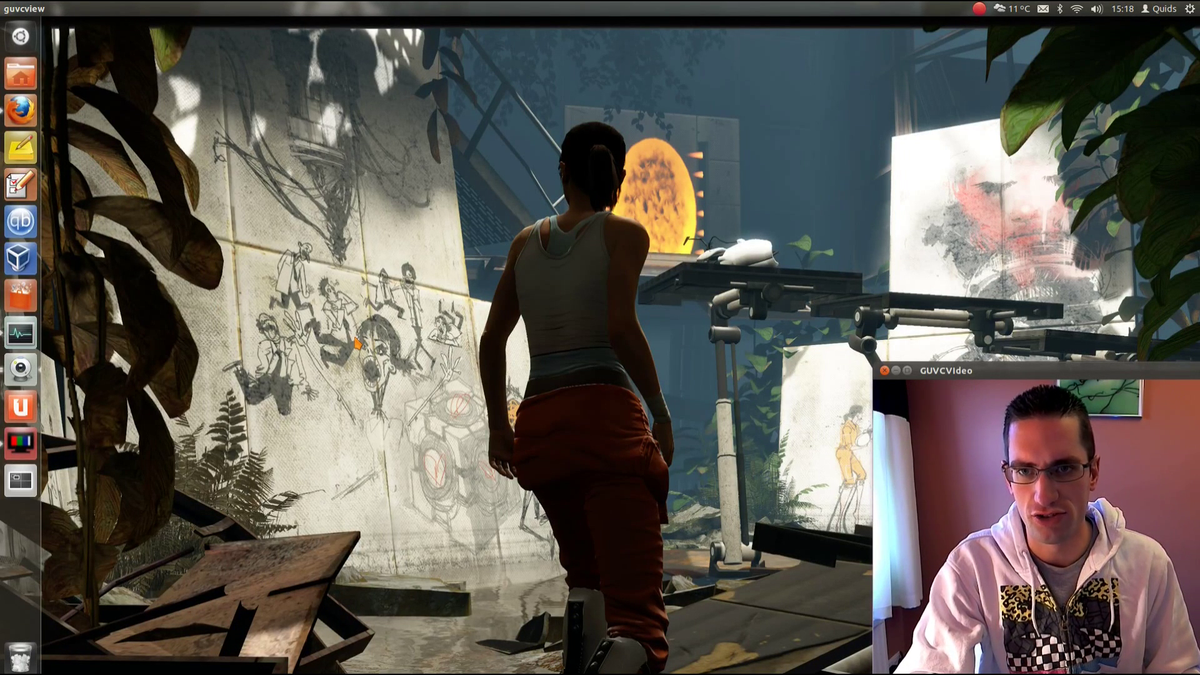
Launch qBittorrent from the Unity launcher to show both Ren and Stimpy downloads.
{"action": "left_click", "coordinate": [25, 230]}
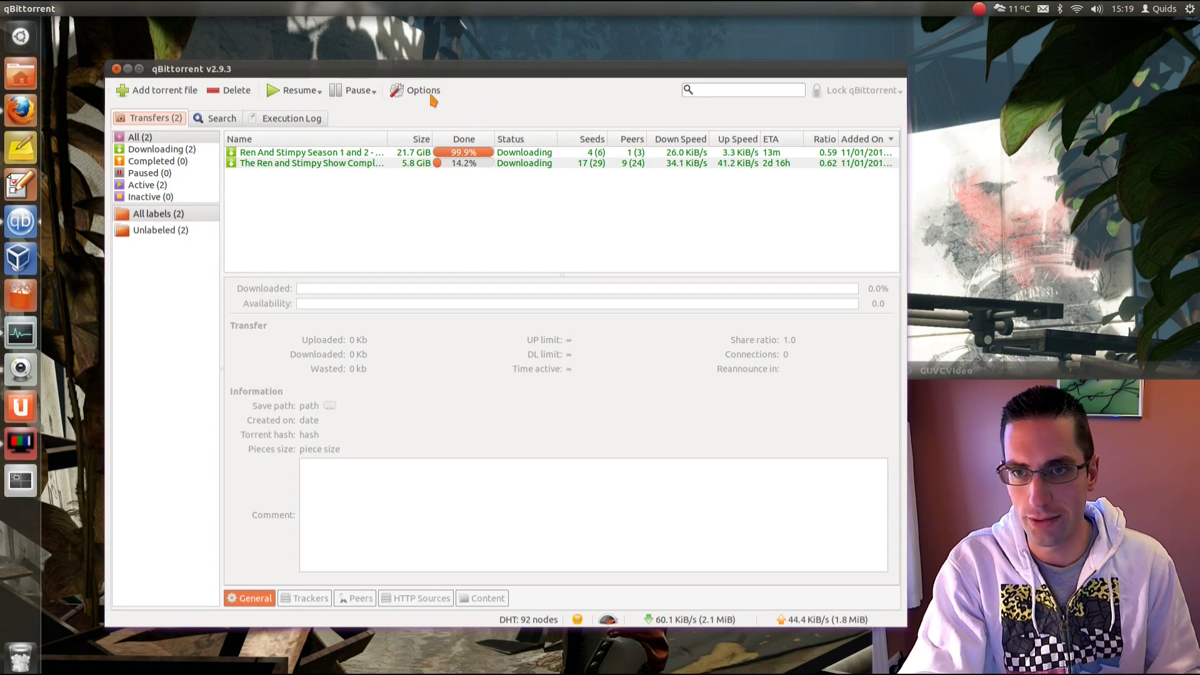
Check each Ren and Stimpy torrent's details, then list the 5.8 GiB torrent's trackers.
{"action": "left_click", "coordinate": [294, 156]}
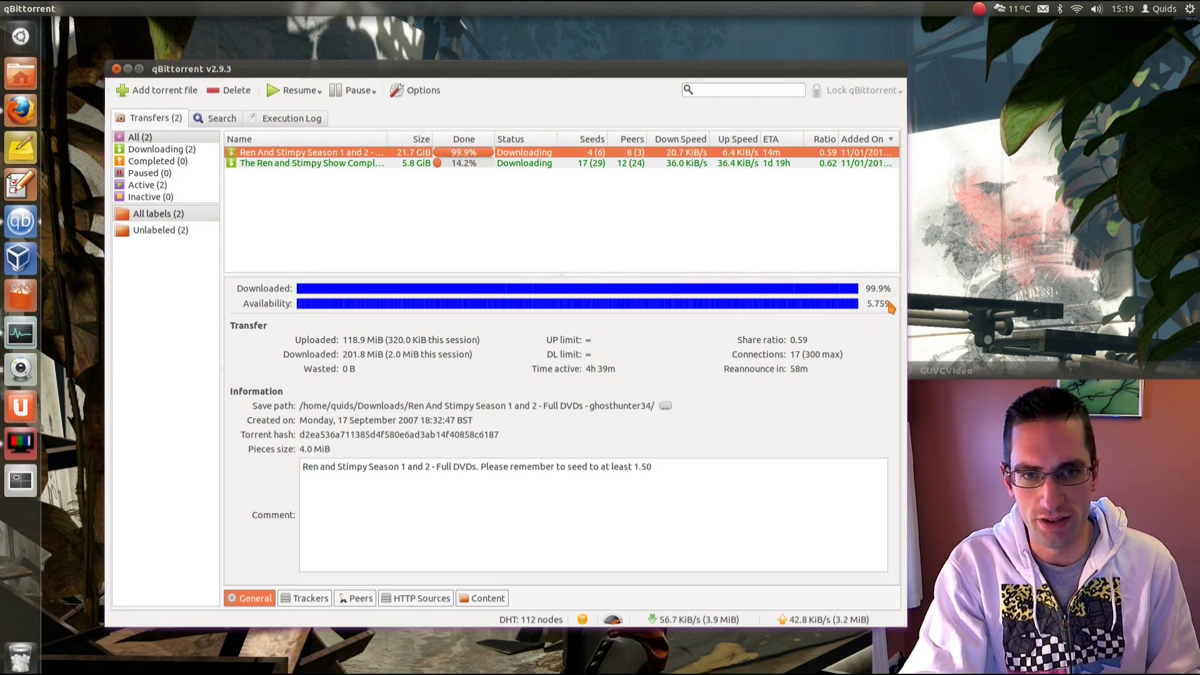
{"action": "left_click", "coordinate": [493, 163]}
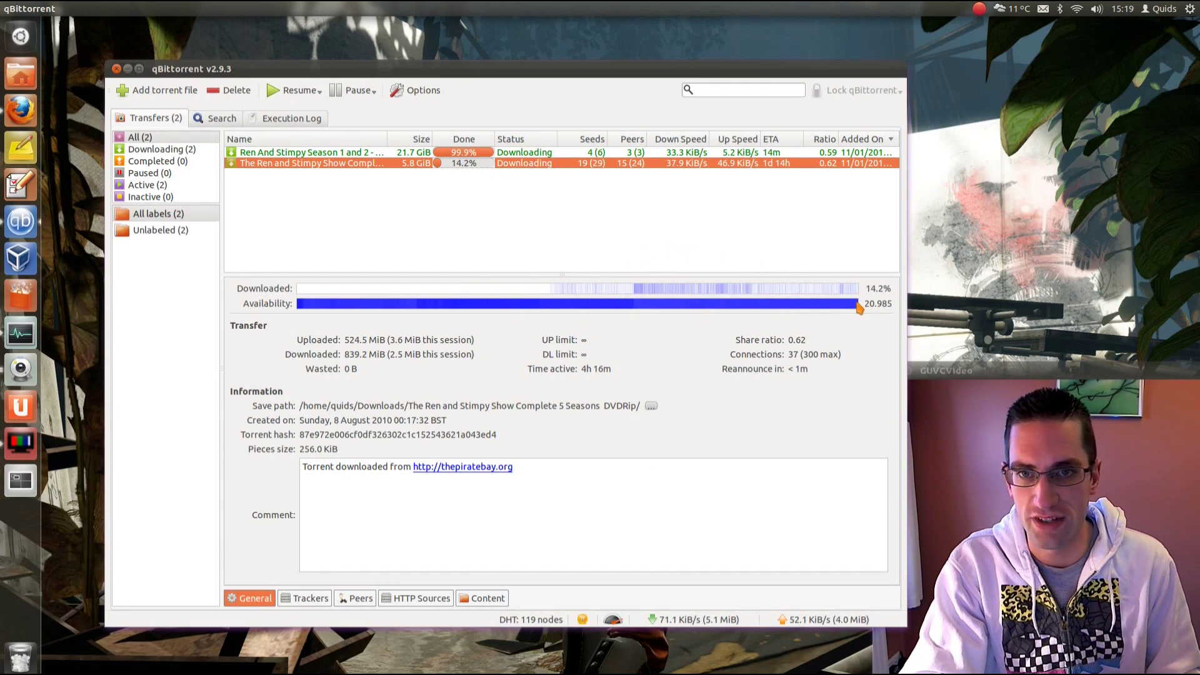
{"action": "left_click", "coordinate": [320, 599]}
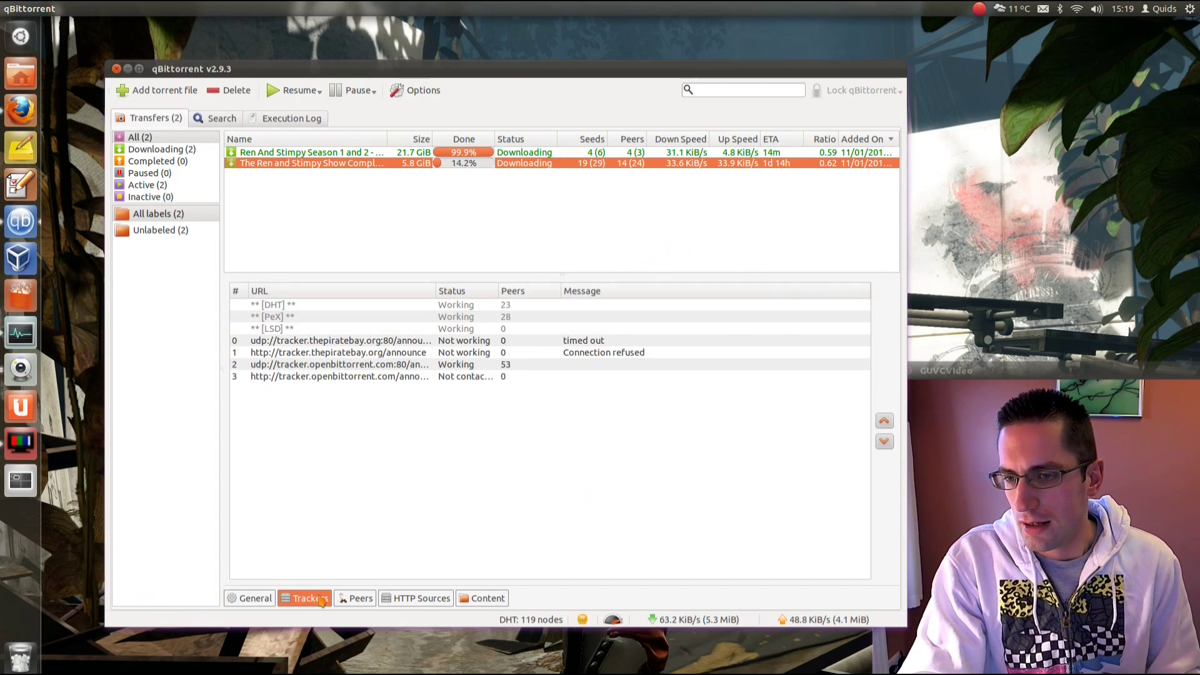
List the 5.8 GiB torrent's connected peers and inspect one peer's actions, changing nothing.
{"action": "left_click", "coordinate": [355, 598]}
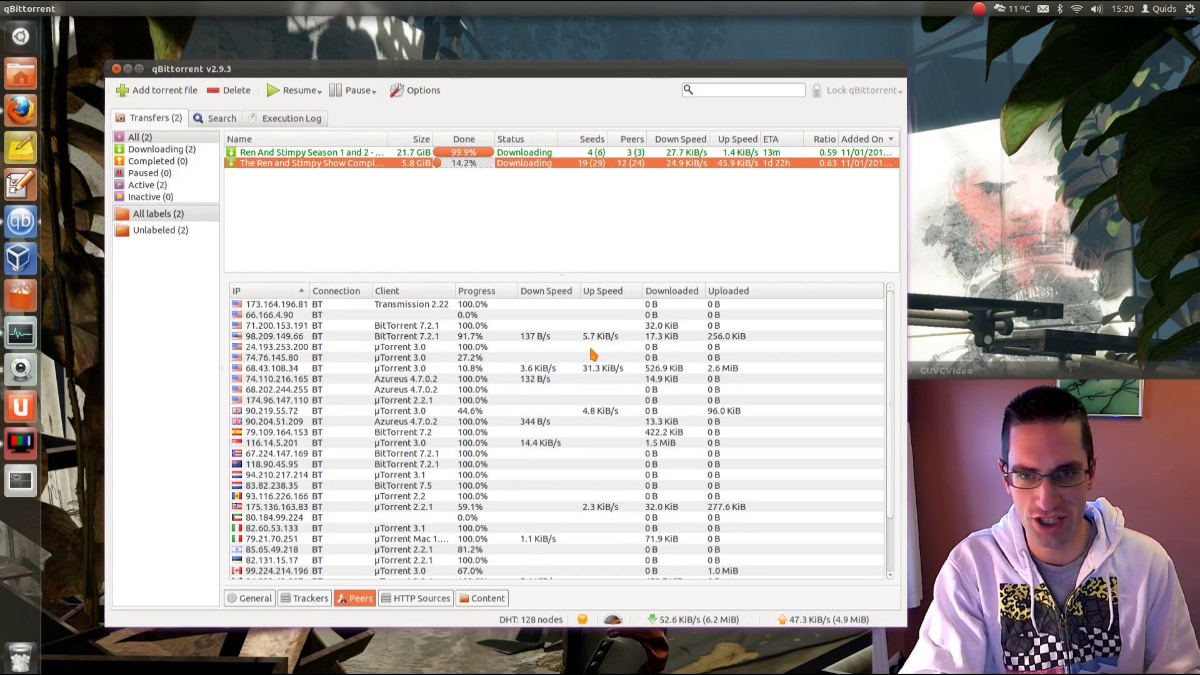
{"action": "left_click", "coordinate": [566, 380]}
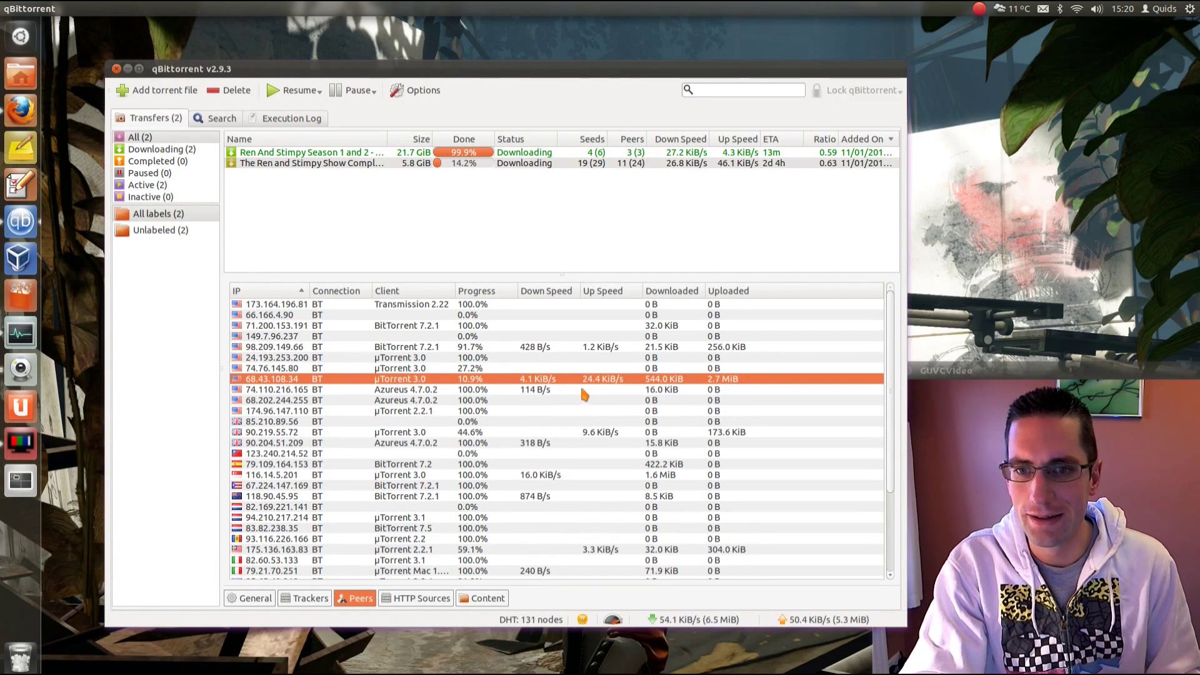
{"action": "right_click", "coordinate": [587, 380]}
{"action": "left_click", "coordinate": [646, 422]}
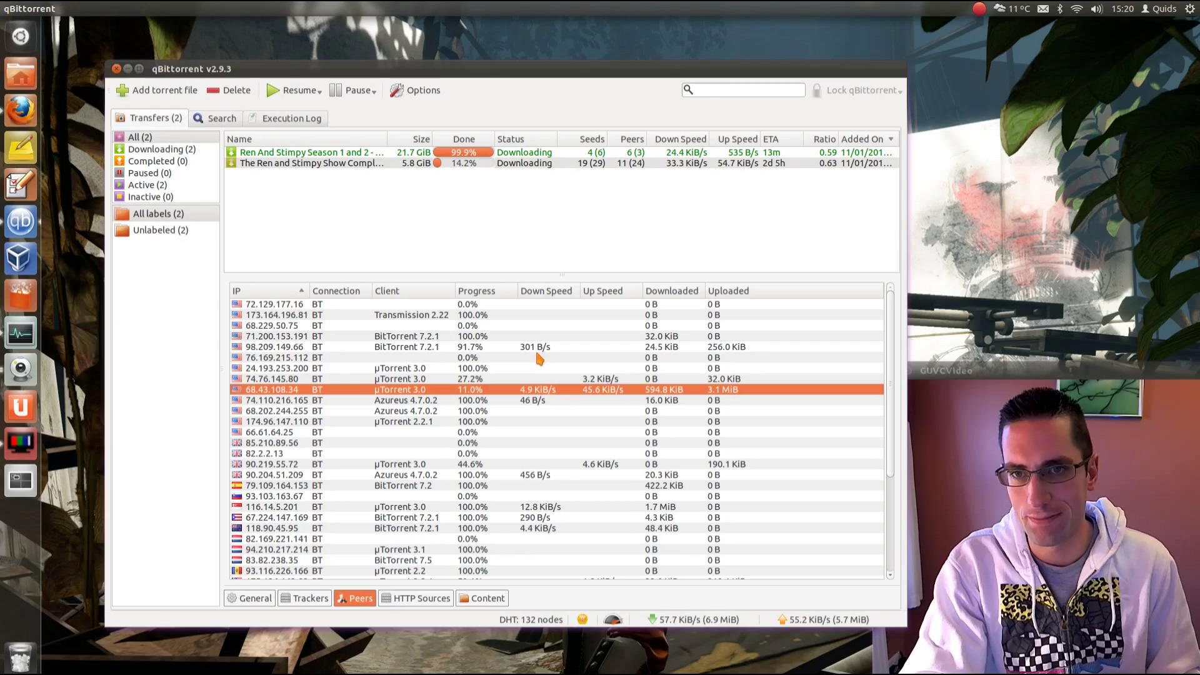
Check HTTP sources, then view the 21.7 GiB Season 1 and 2 torrent's files.
{"action": "left_click", "coordinate": [430, 600]}
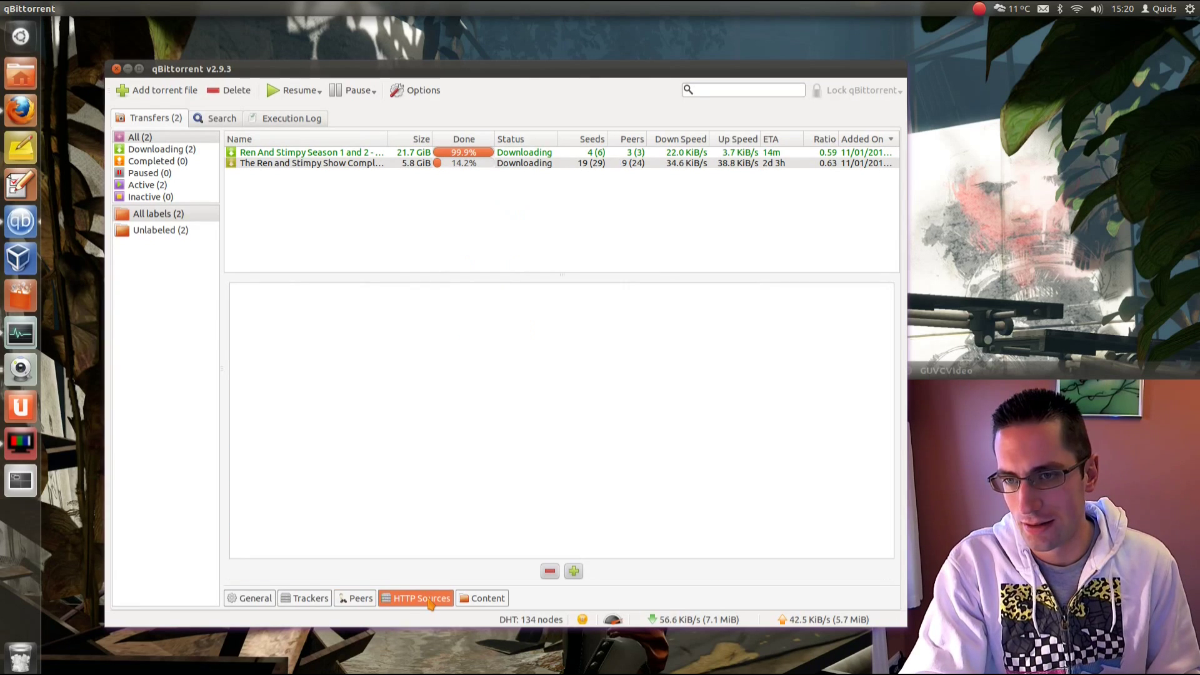
{"action": "left_click", "coordinate": [489, 600]}
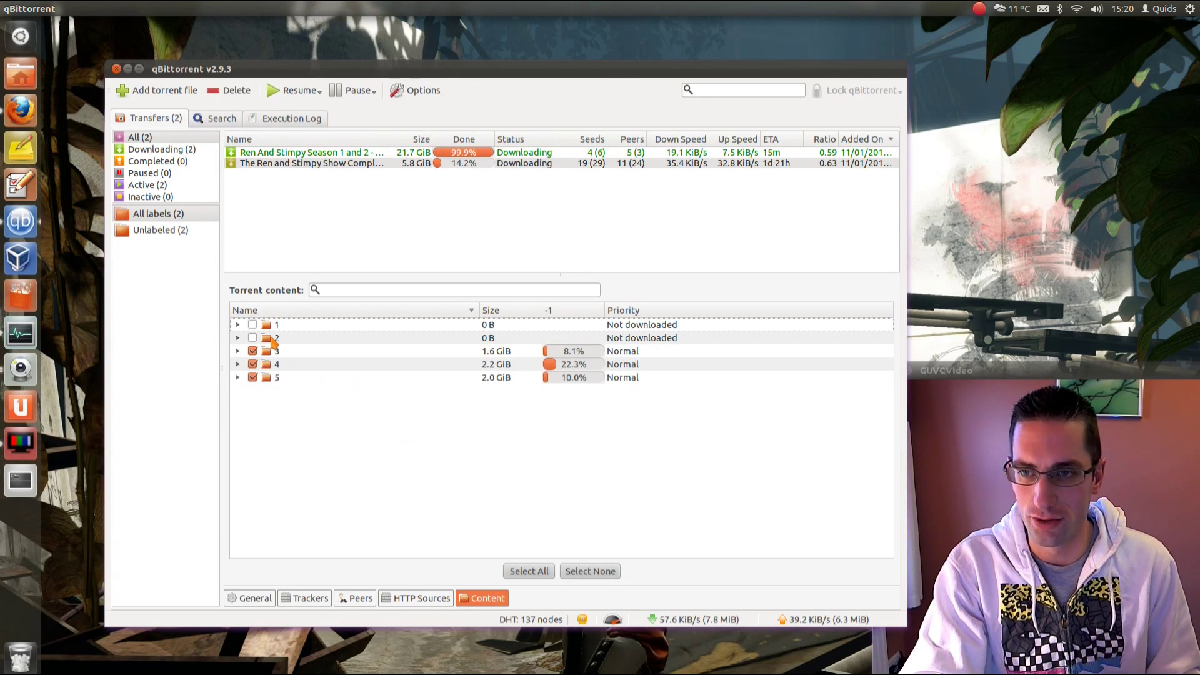
{"action": "left_click", "coordinate": [330, 155]}
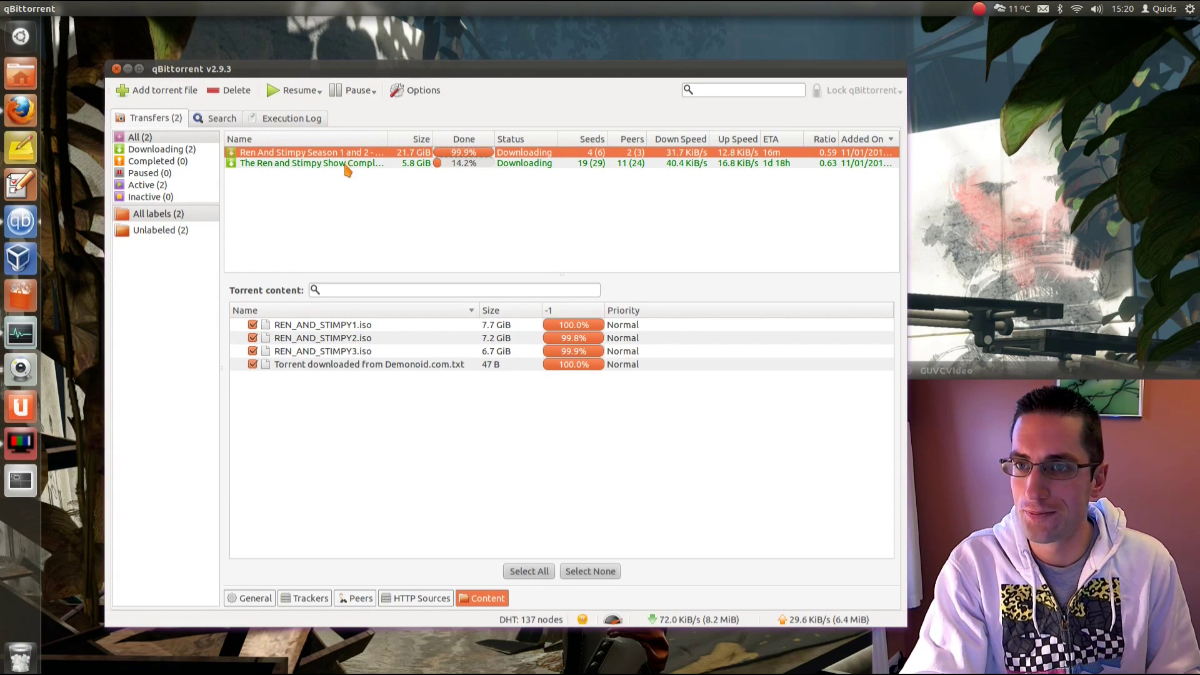
Search for 'ubuntu 11.10' and select the i386 and amd64 desktop ISO results.
{"action": "left_click", "coordinate": [221, 122]}
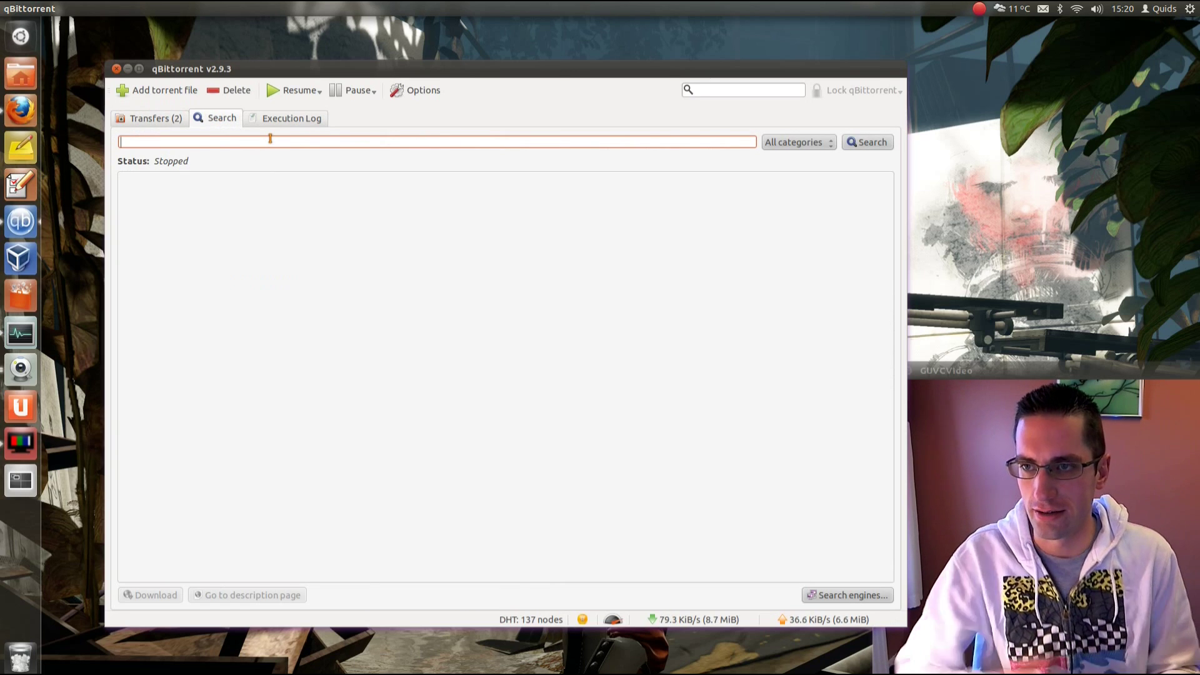
{"action": "type", "text": "ubuntu"}
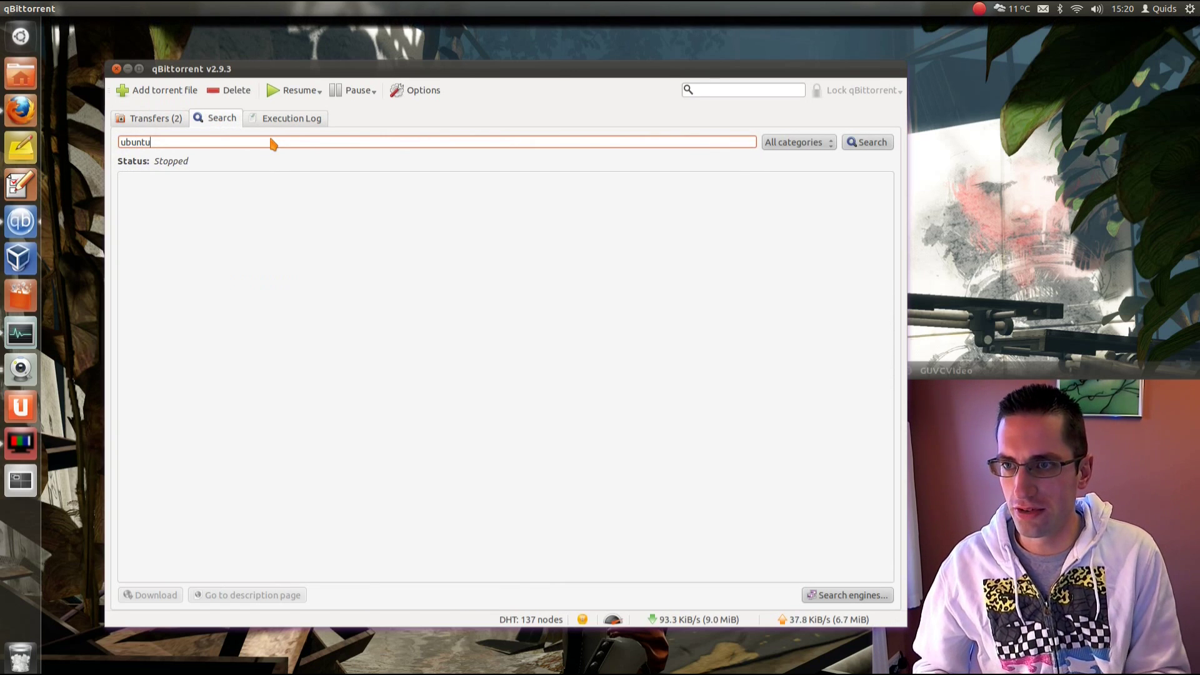
{"action": "type", "text": " 11.10"}
{"action": "key", "text": "Return"}
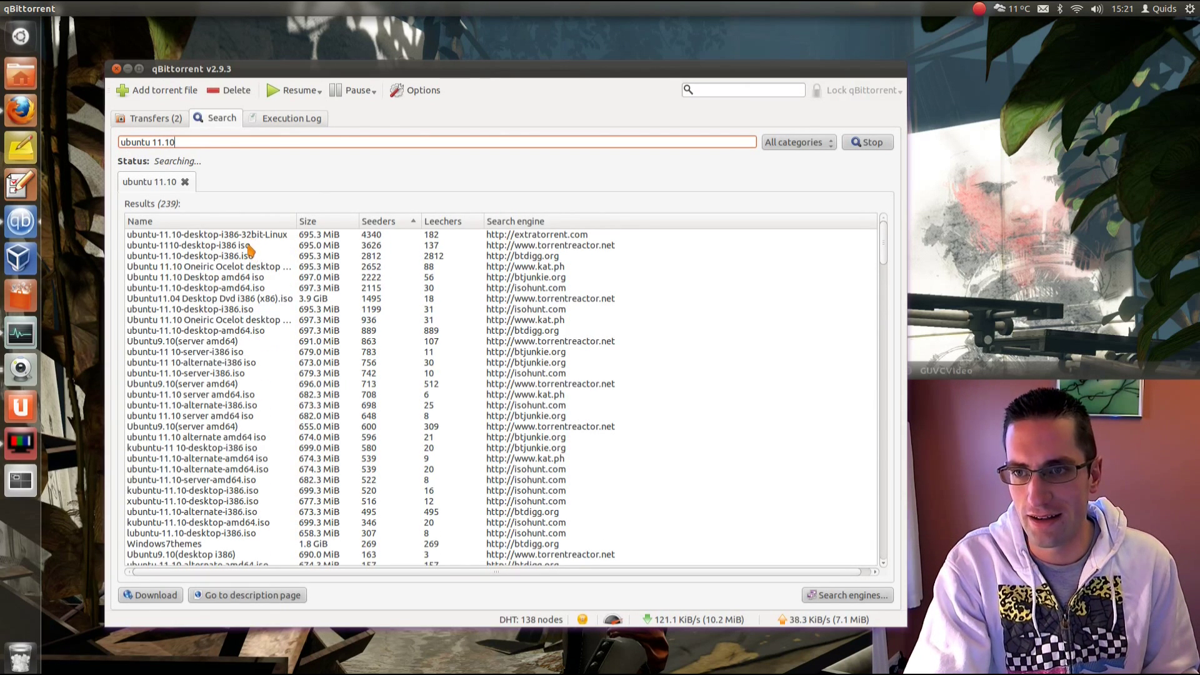
{"action": "left_click", "coordinate": [255, 258]}
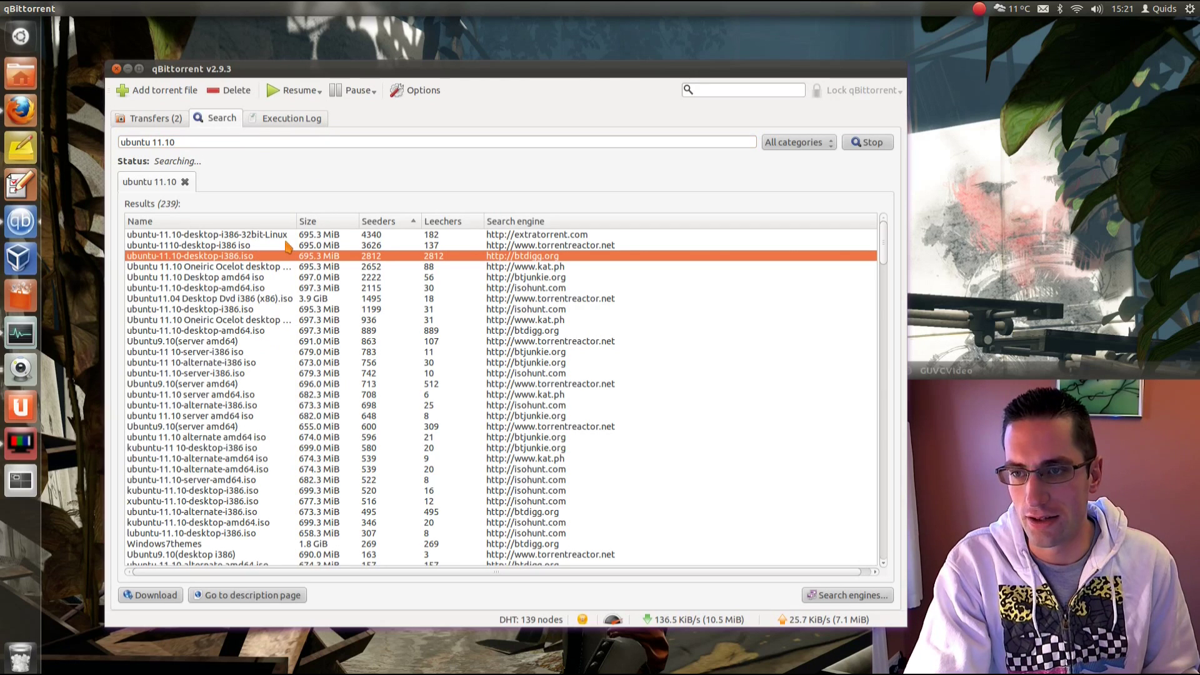
{"action": "left_click", "coordinate": [273, 274]}
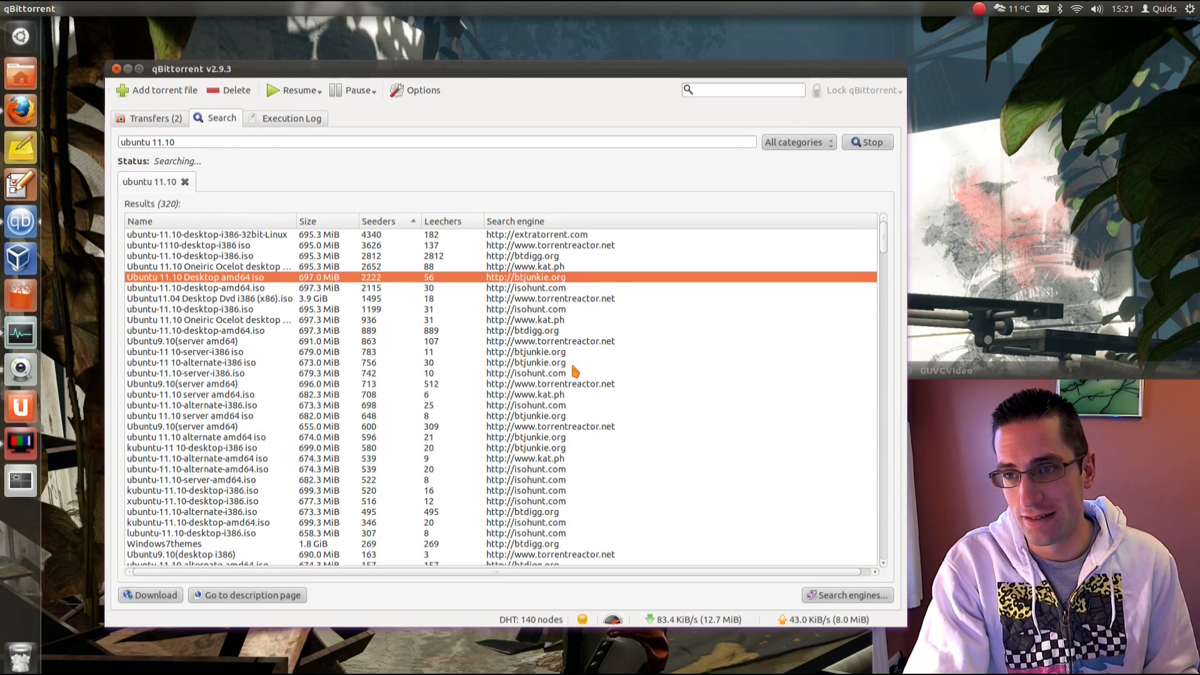
Check the execution log and the empty Blocked IPs list, then go back to Transfers.
{"action": "left_click", "coordinate": [291, 119]}
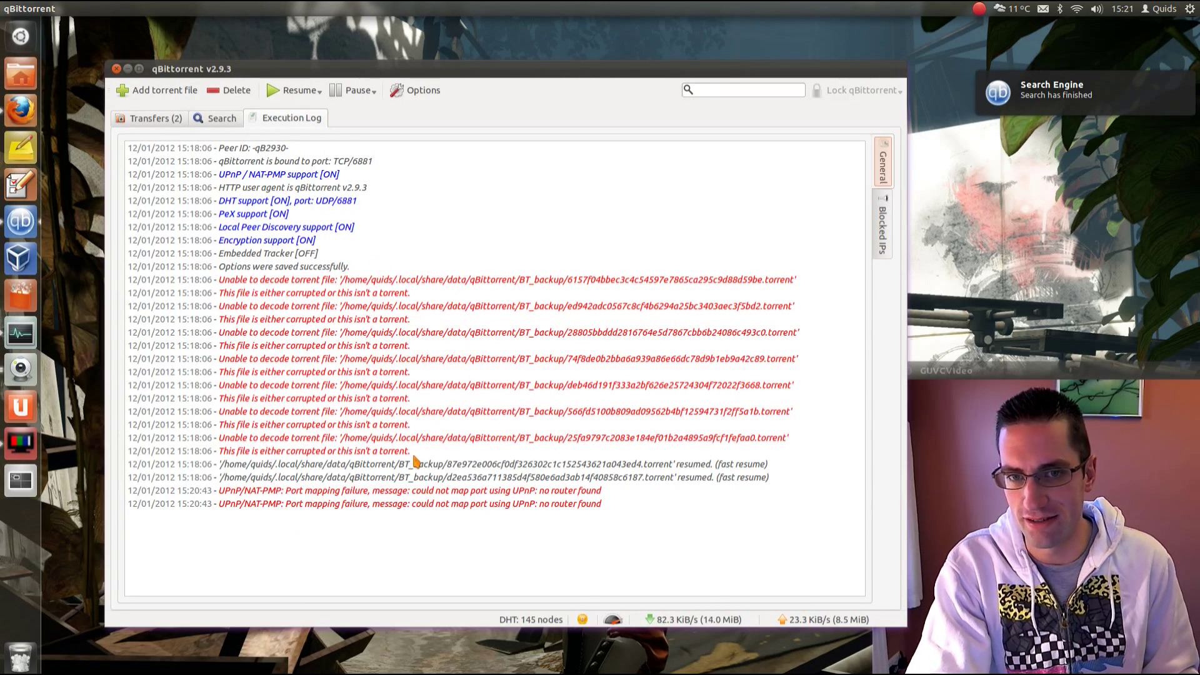
{"action": "left_click", "coordinate": [882, 232]}
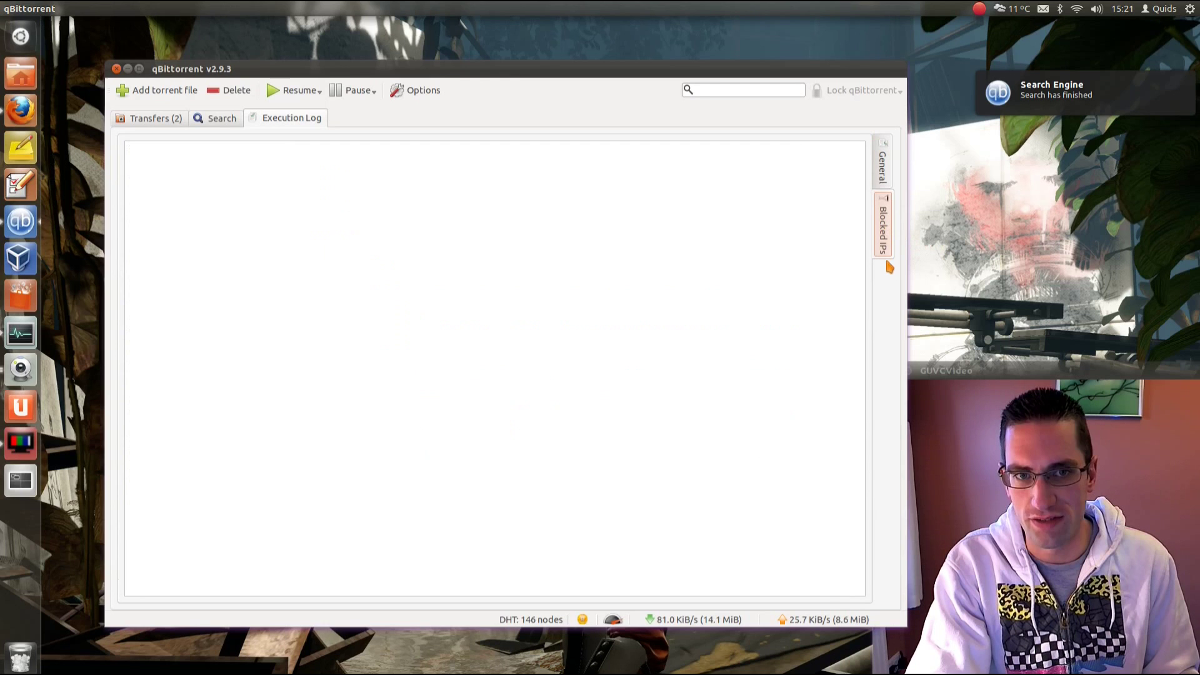
{"action": "left_click", "coordinate": [164, 119]}
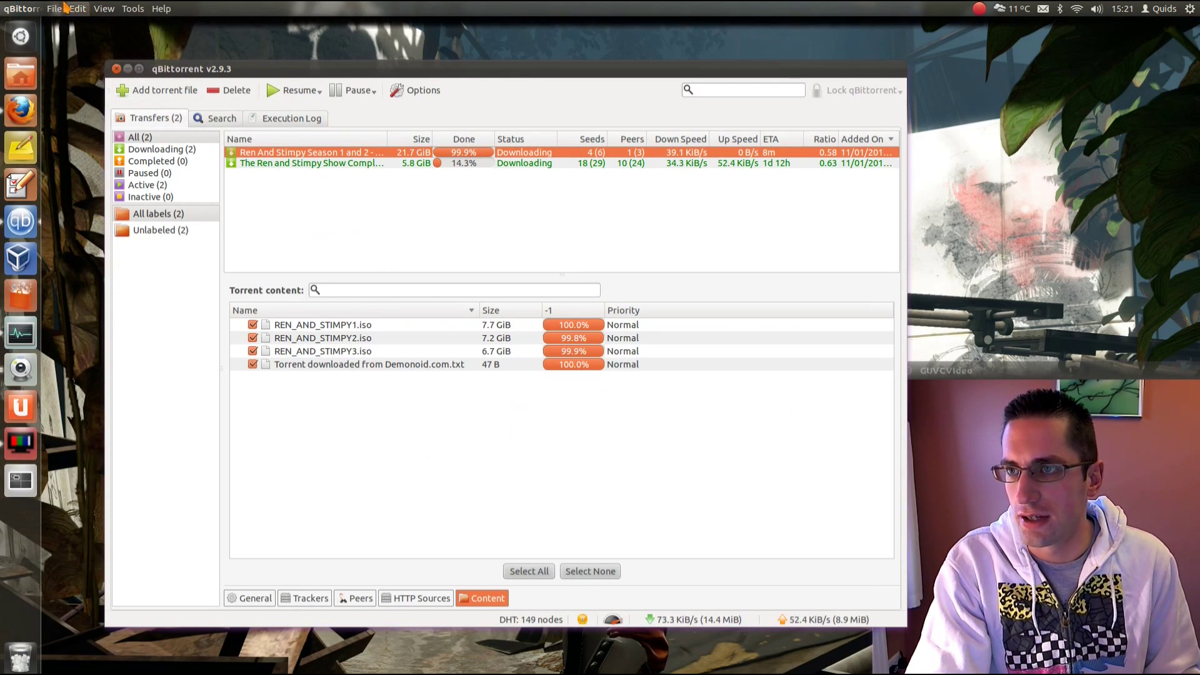
Open Tools > Options and show the Downloads page with files saved to Downloads.
{"action": "left_click", "coordinate": [133, 9]}
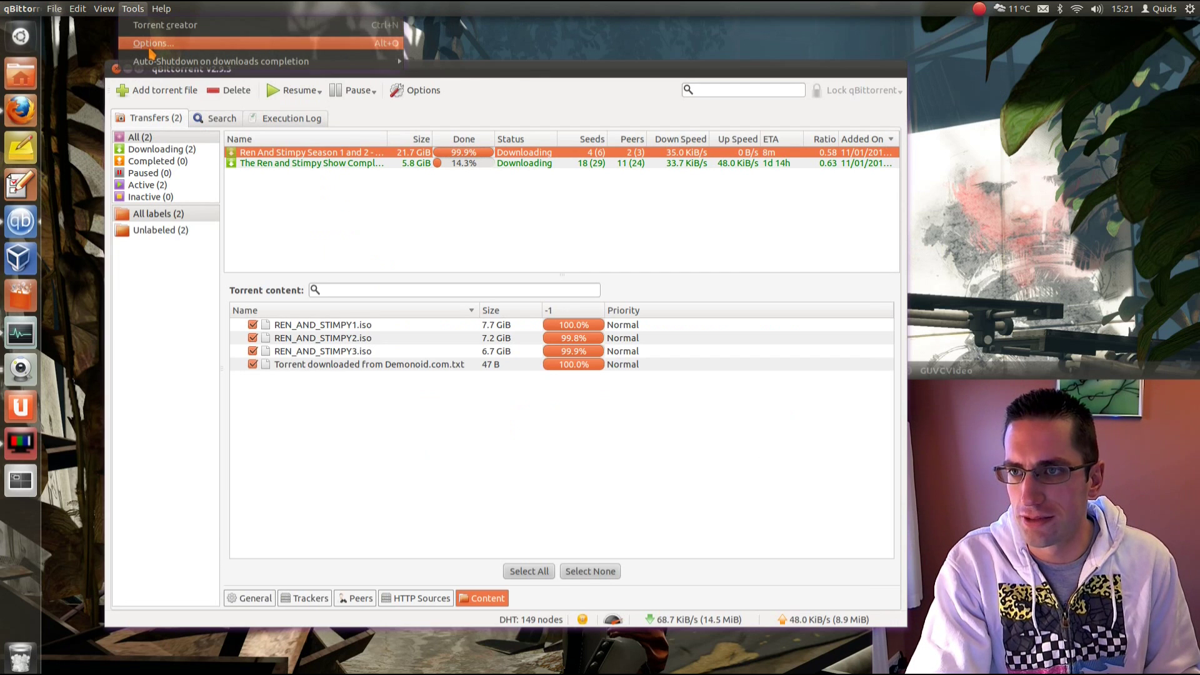
{"action": "left_click", "coordinate": [150, 49]}
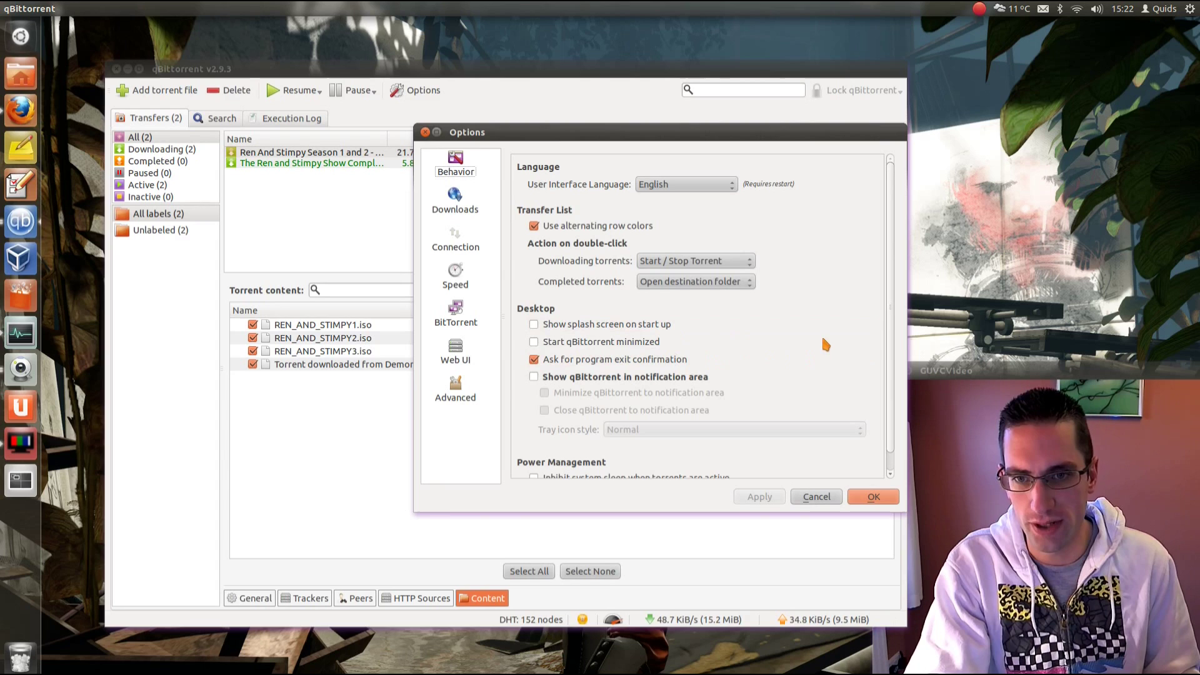
{"action": "scroll", "coordinate": [690, 383], "scroll_direction": "down", "scroll_amount": 1}
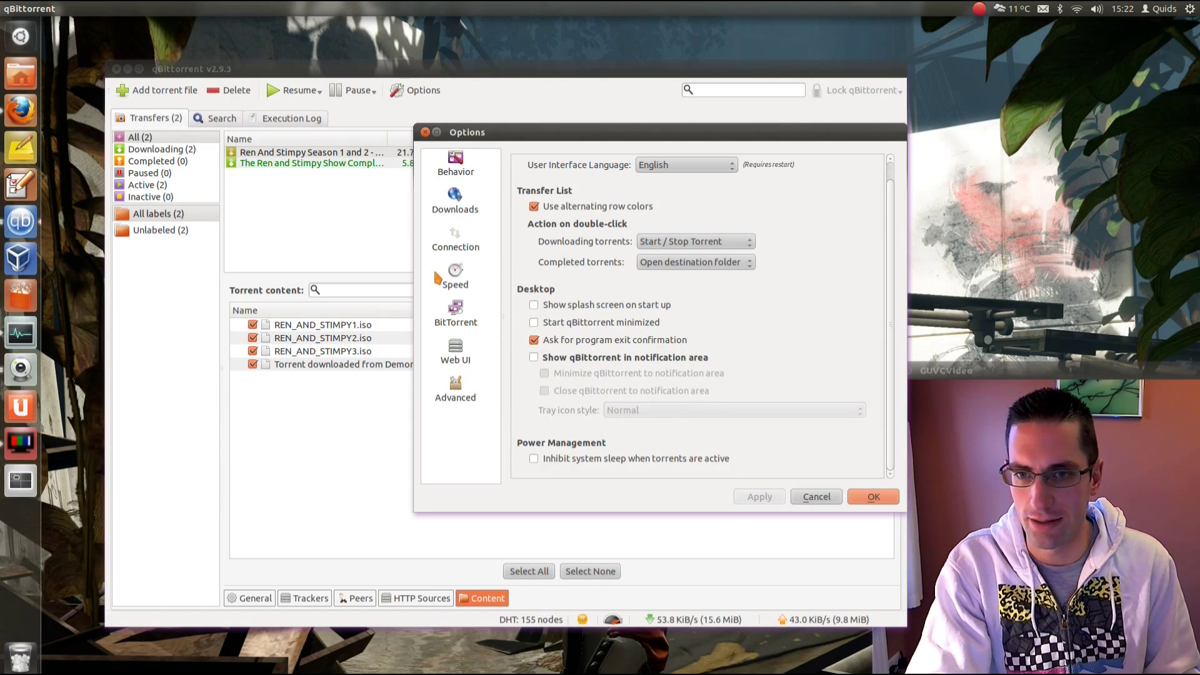
{"action": "left_click", "coordinate": [470, 202]}
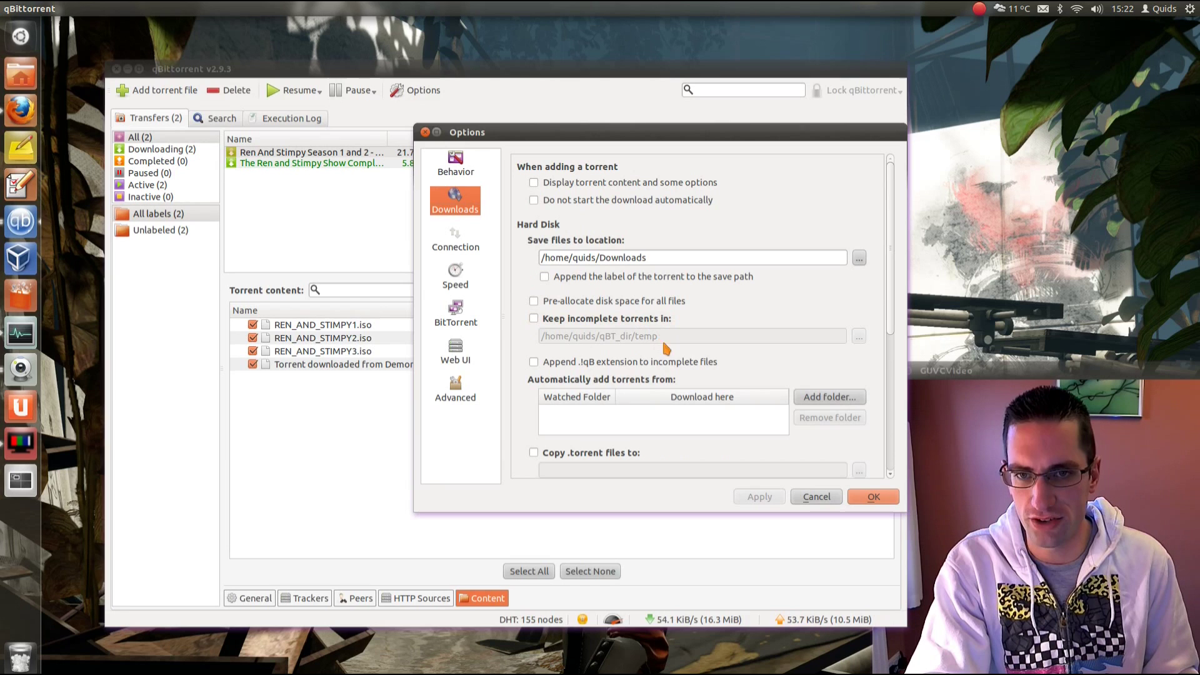
Show the Connection page's port 6881 and the proxy type choices, leaving the proxy unchanged.
{"action": "left_click", "coordinate": [457, 243]}
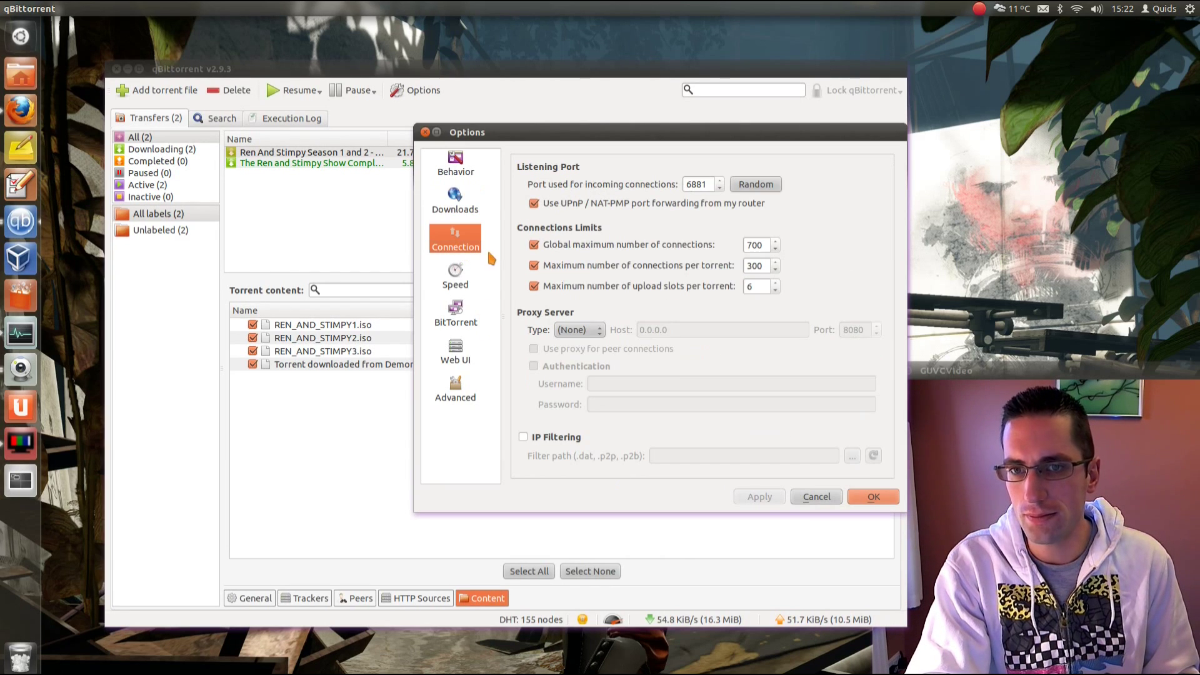
{"action": "left_click", "coordinate": [705, 183]}
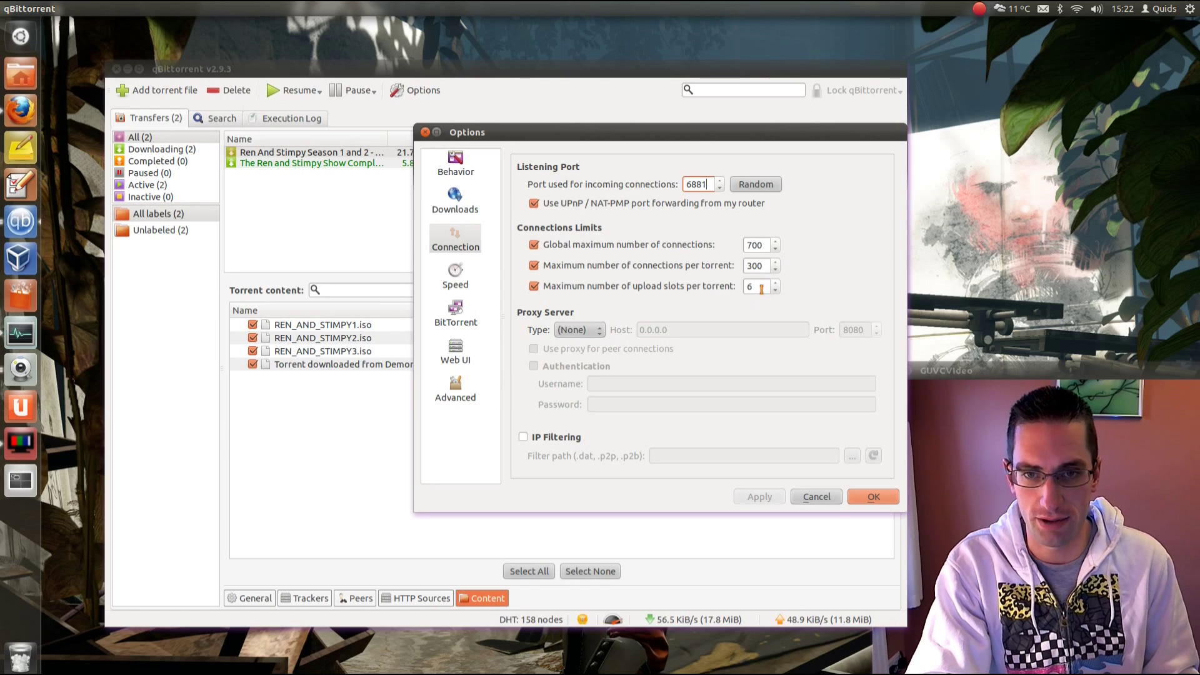
{"action": "left_click", "coordinate": [584, 330]}
{"action": "left_click", "coordinate": [592, 331]}
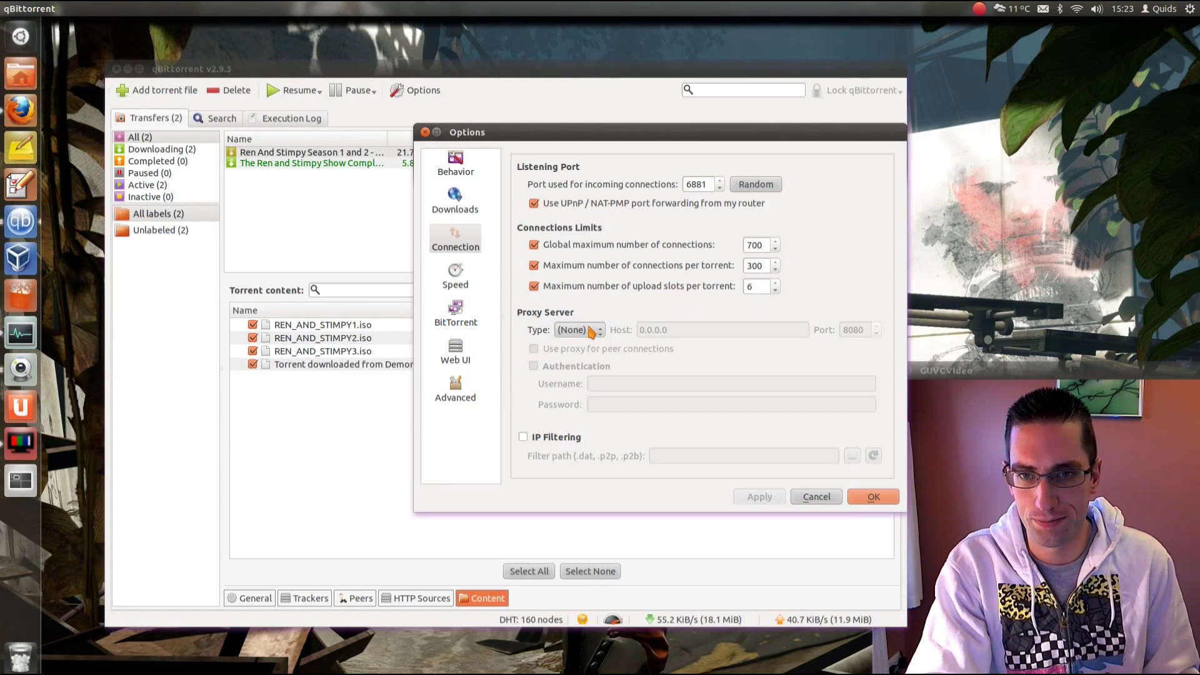
Raise the alternative download limit to 71 KiB/s, then view the BitTorrent and Web UI pages.
{"action": "left_click", "coordinate": [458, 282]}
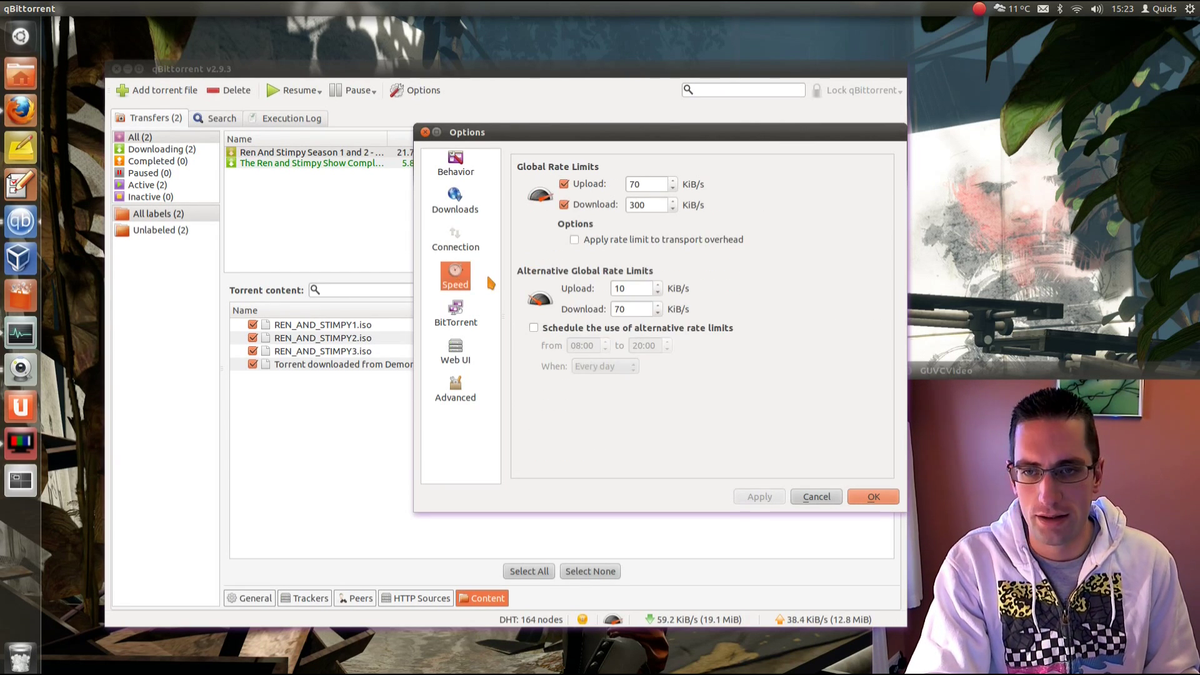
{"action": "left_click", "coordinate": [657, 306]}
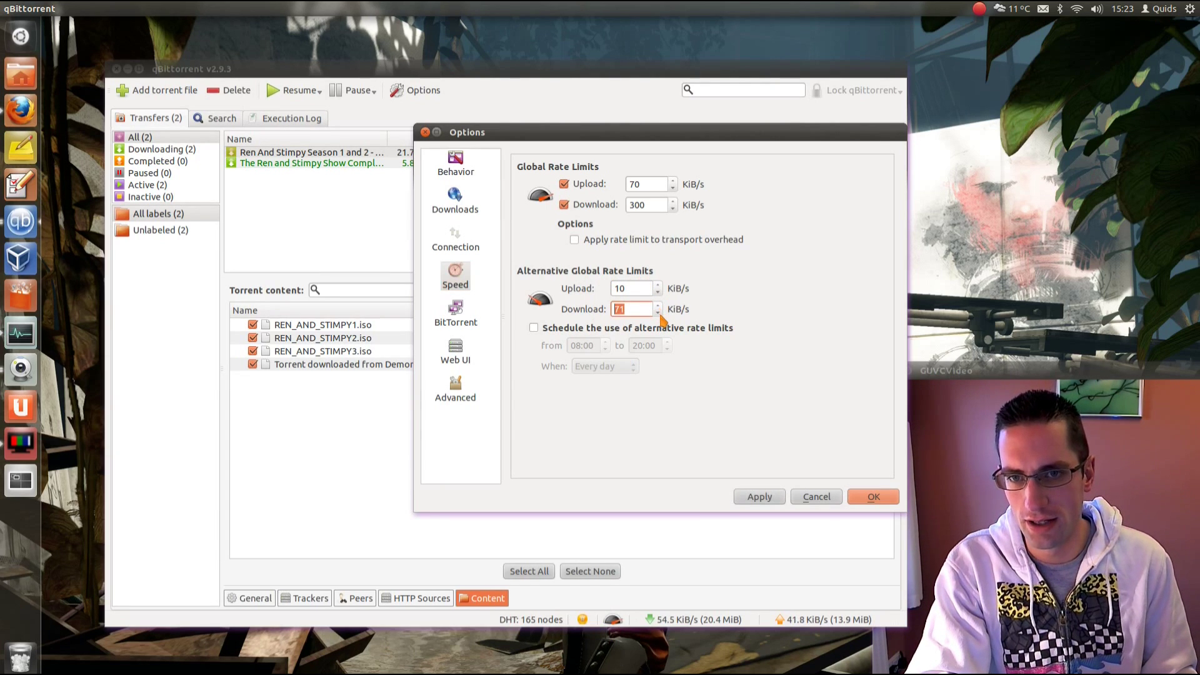
{"action": "left_click", "coordinate": [458, 320]}
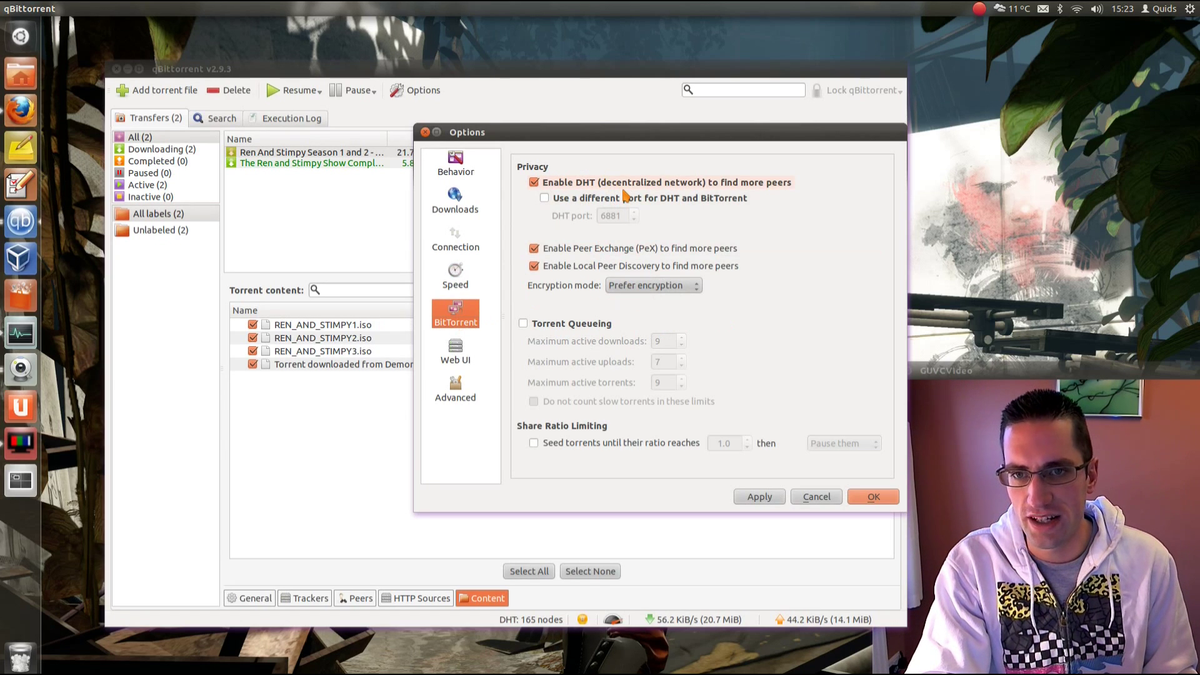
{"action": "left_click", "coordinate": [588, 338]}
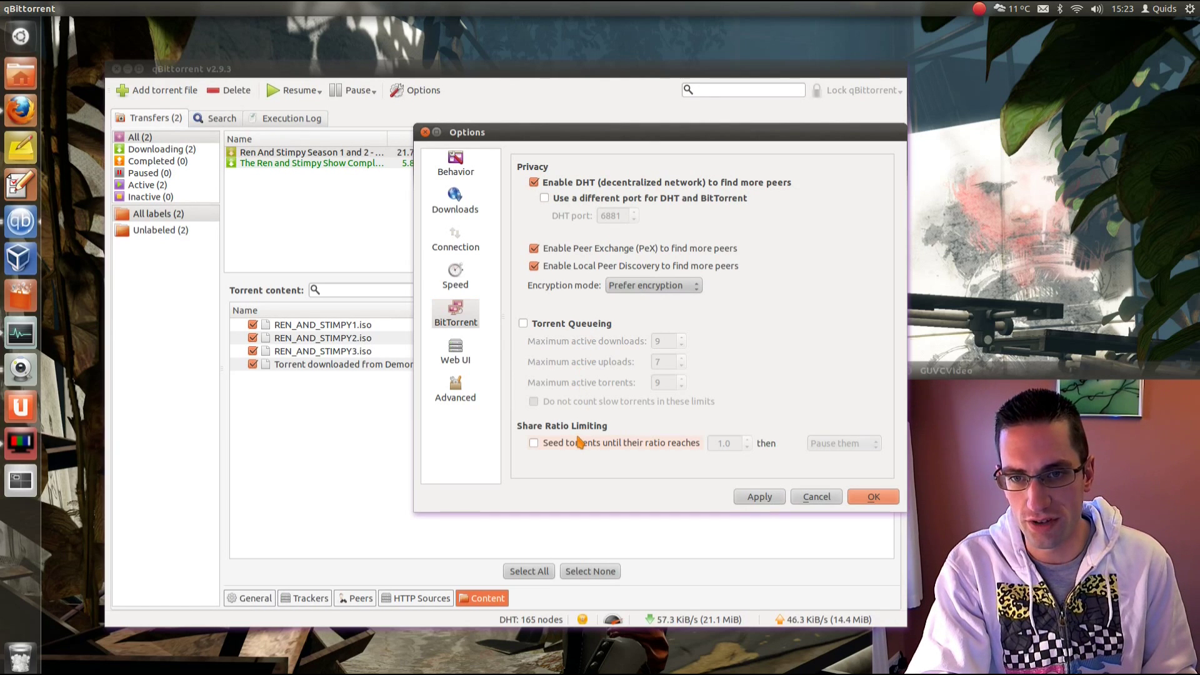
{"action": "left_click", "coordinate": [455, 352]}
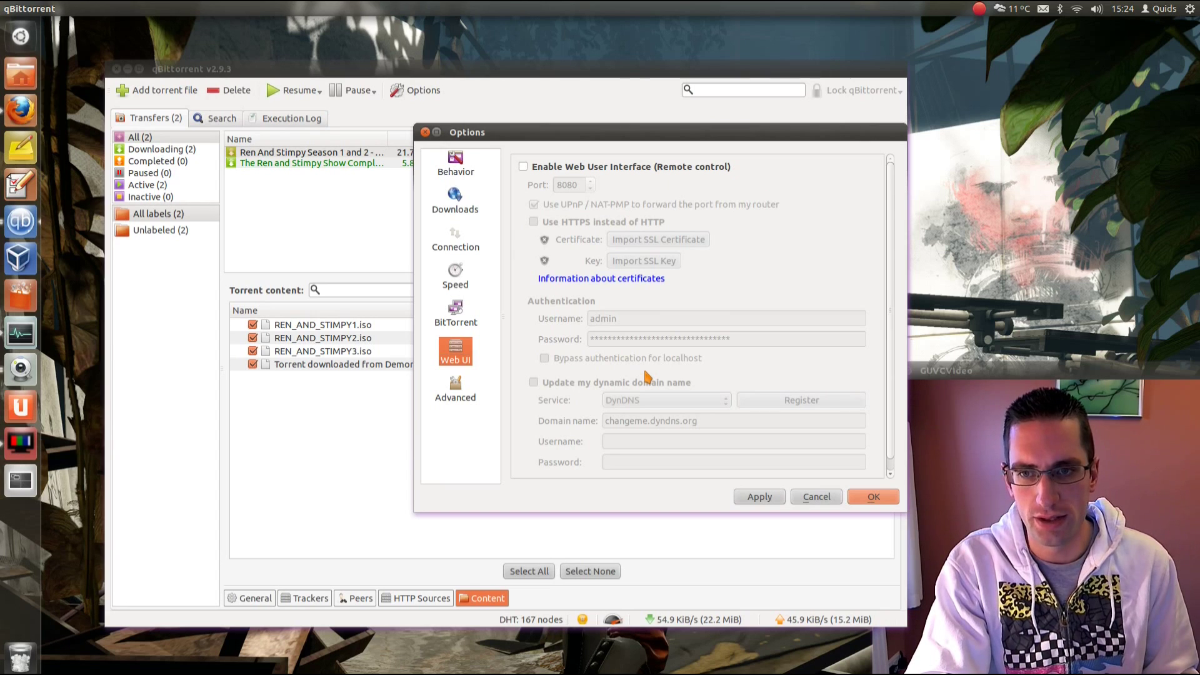
Scroll through the Advanced settings table, then confirm the Options with OK.
{"action": "left_click", "coordinate": [459, 385]}
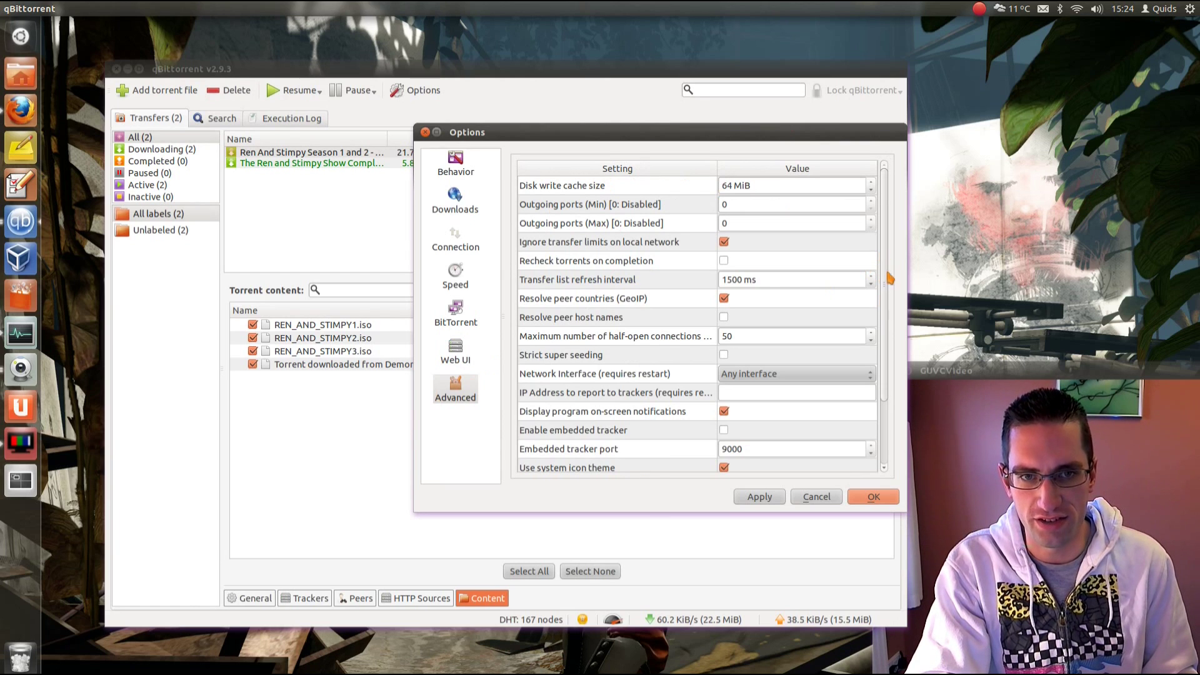
{"action": "scroll", "coordinate": [891, 275], "scroll_direction": "down", "scroll_amount": 3}
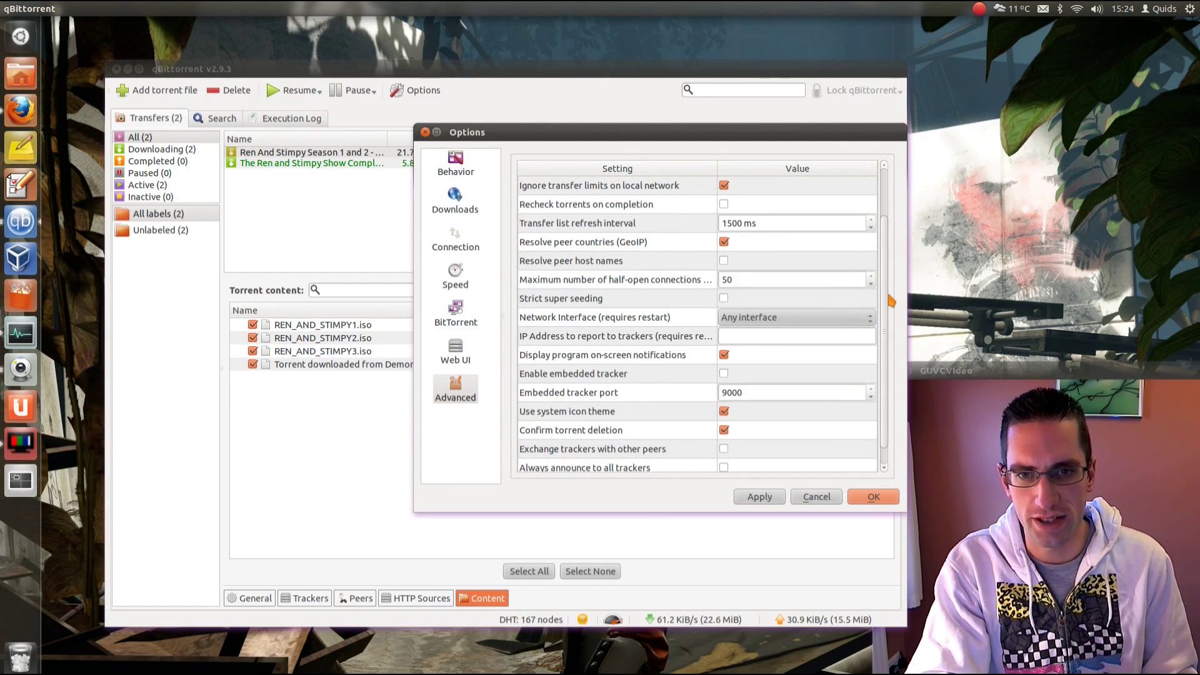
{"action": "left_click", "coordinate": [873, 497]}
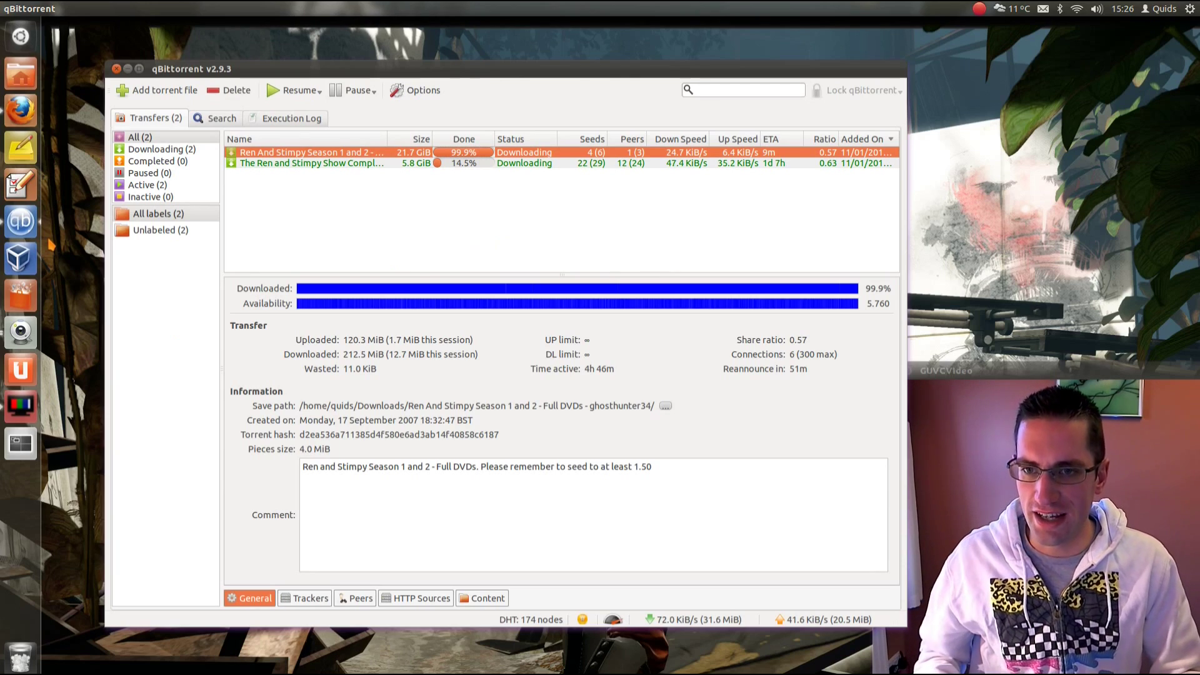
Check qbittorrent's 30.6 MiB memory use in System Monitor, then minimise the monitor.
{"action": "key", "text": "ctrl+alt+Delete"}
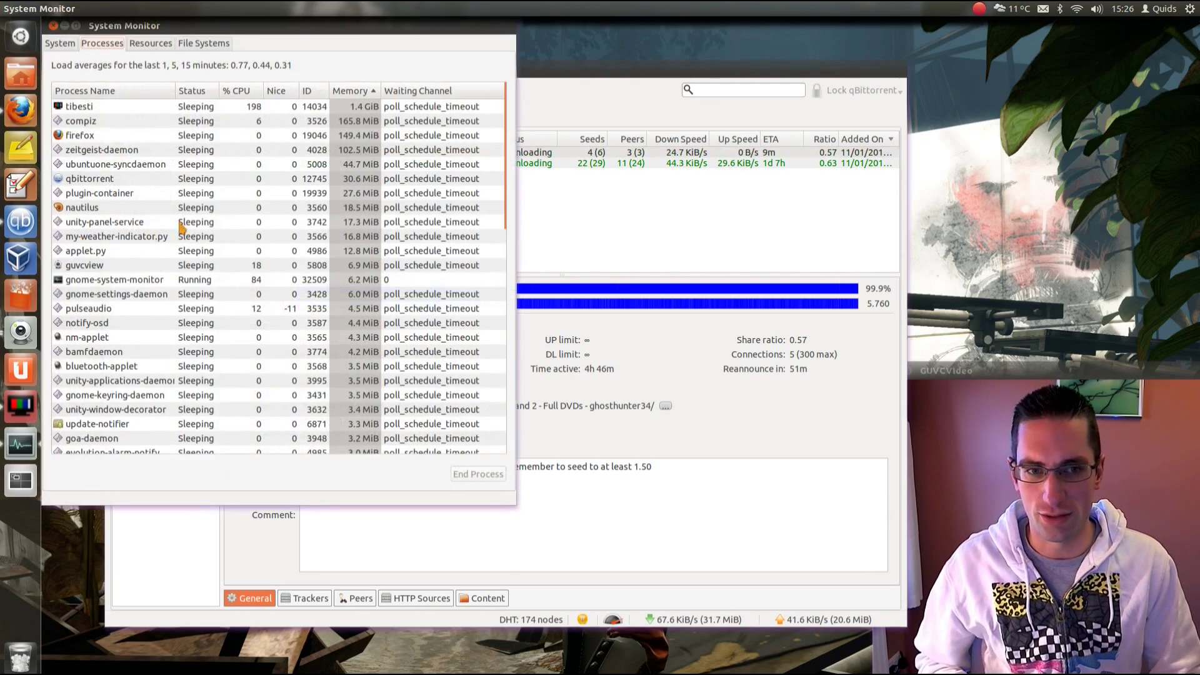
{"action": "left_click_drag", "start_coordinate": [260, 24], "coordinate": [482, 95]}
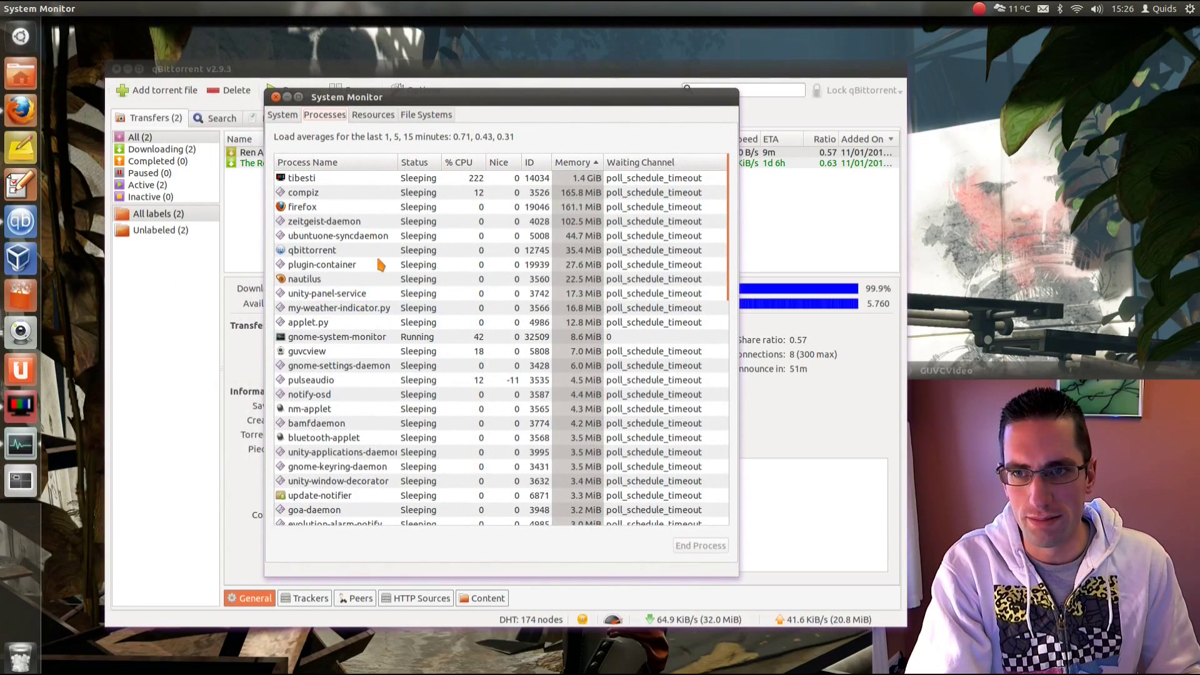
{"action": "left_click", "coordinate": [338, 251]}
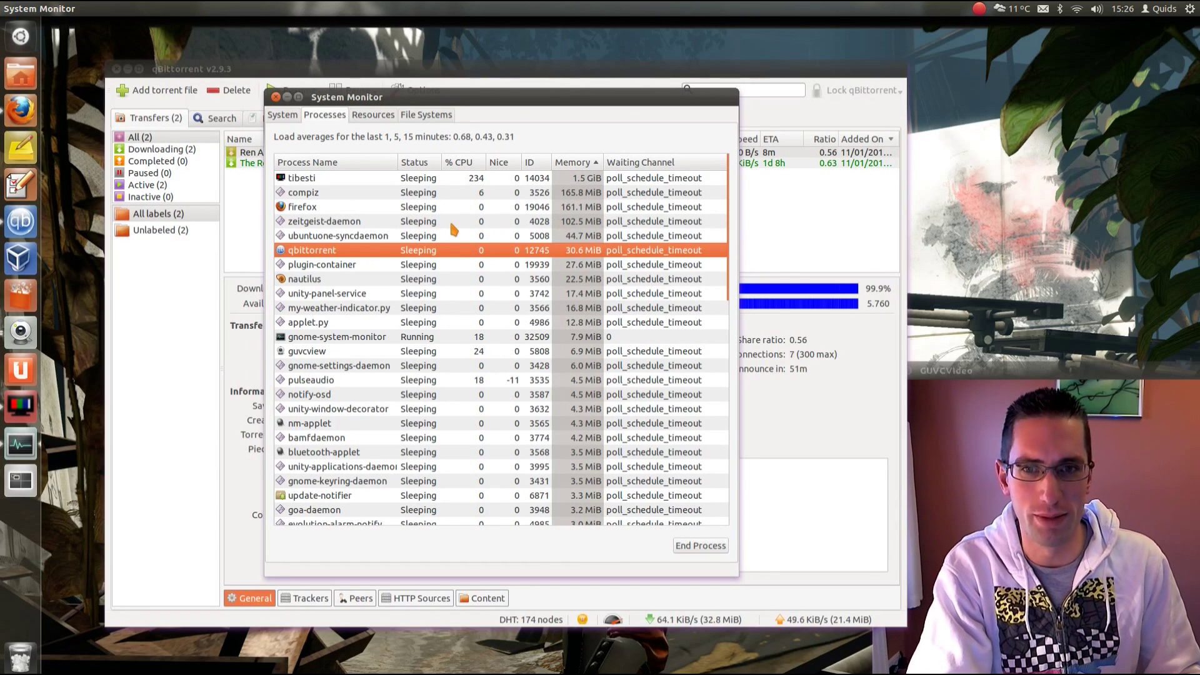
{"action": "left_click", "coordinate": [287, 97]}
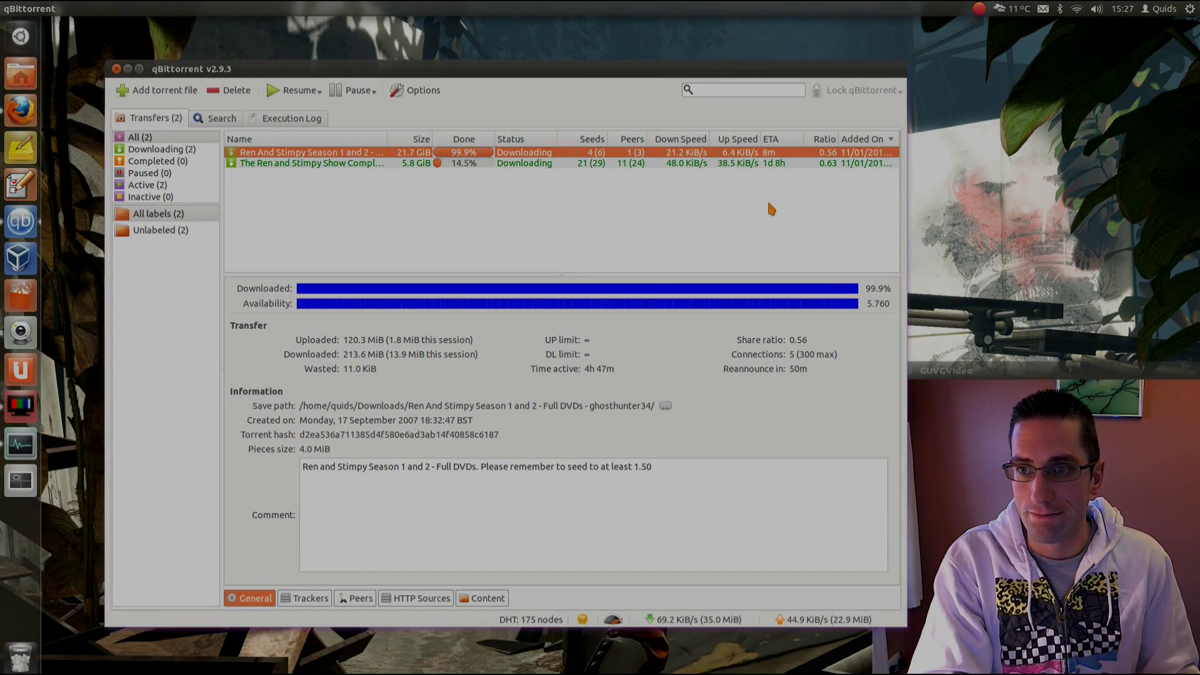